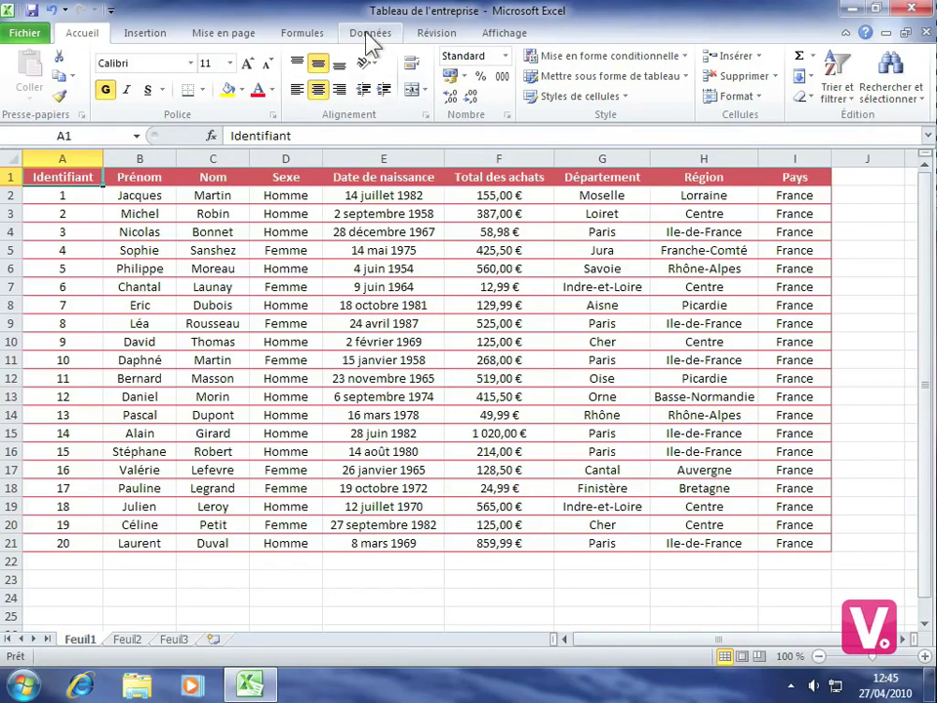
Step: Define a workbook-scoped name Prénoms that refers to the first-name cells B2:B21 on Feuil1
click(311, 32)
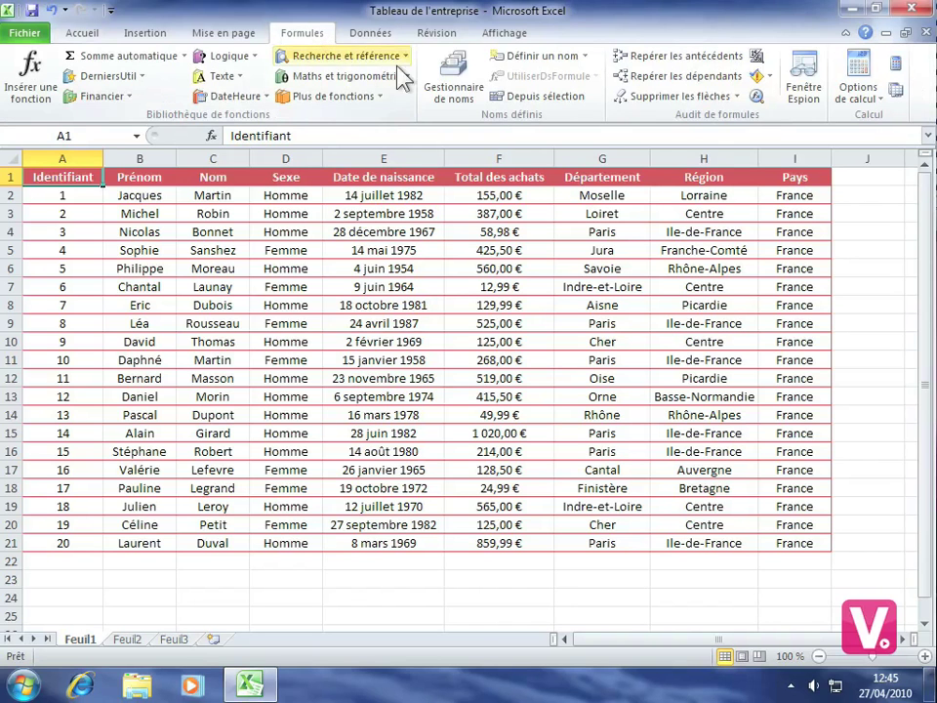
click(525, 57)
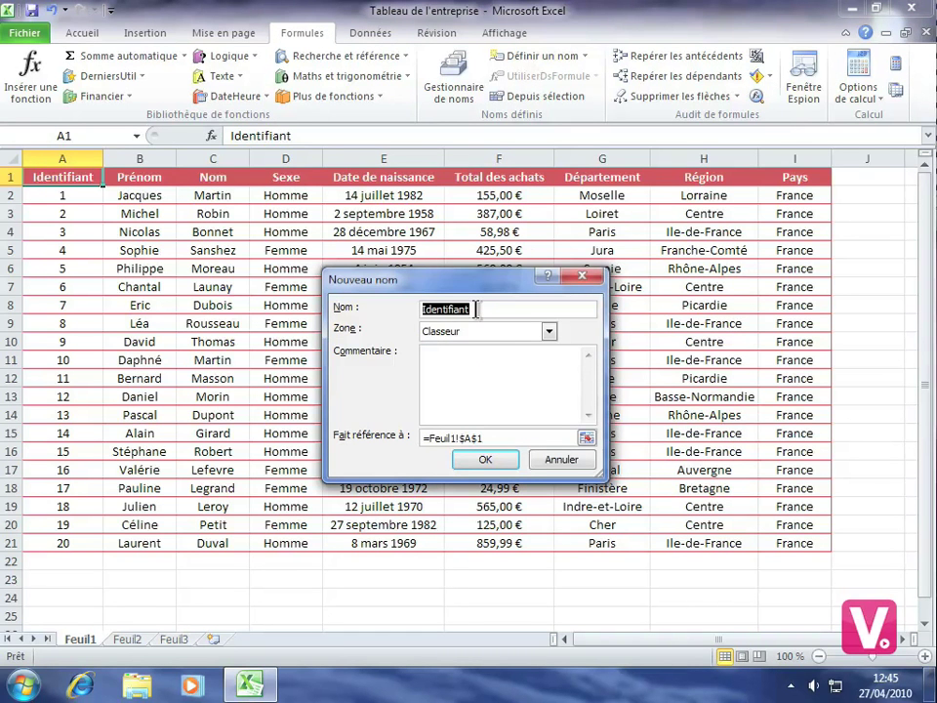
text(Préa)
key(BackSpace)
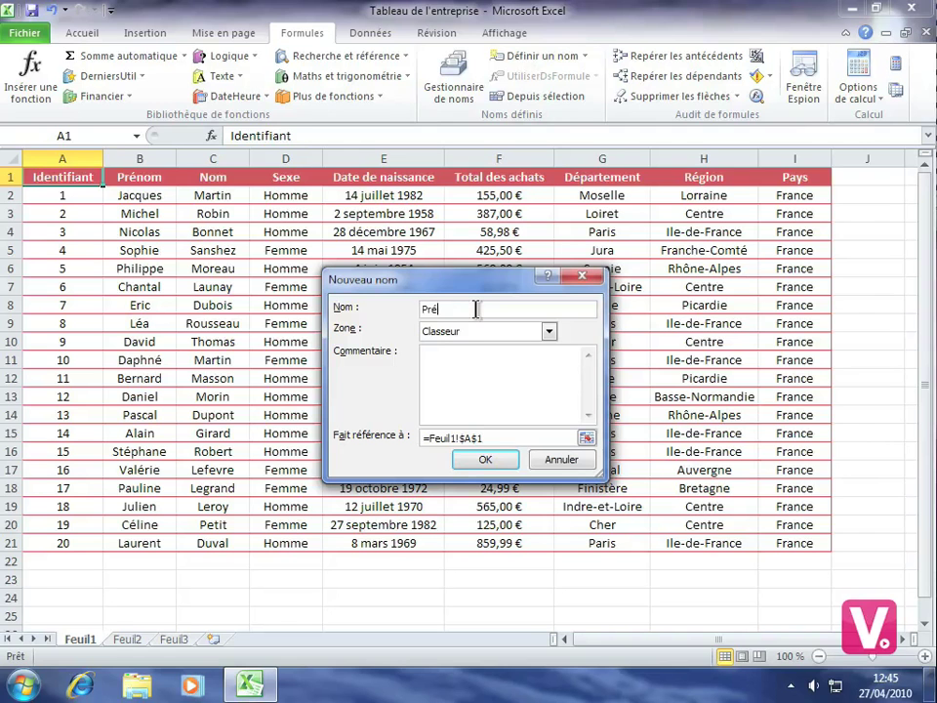
text(noms)
click(586, 440)
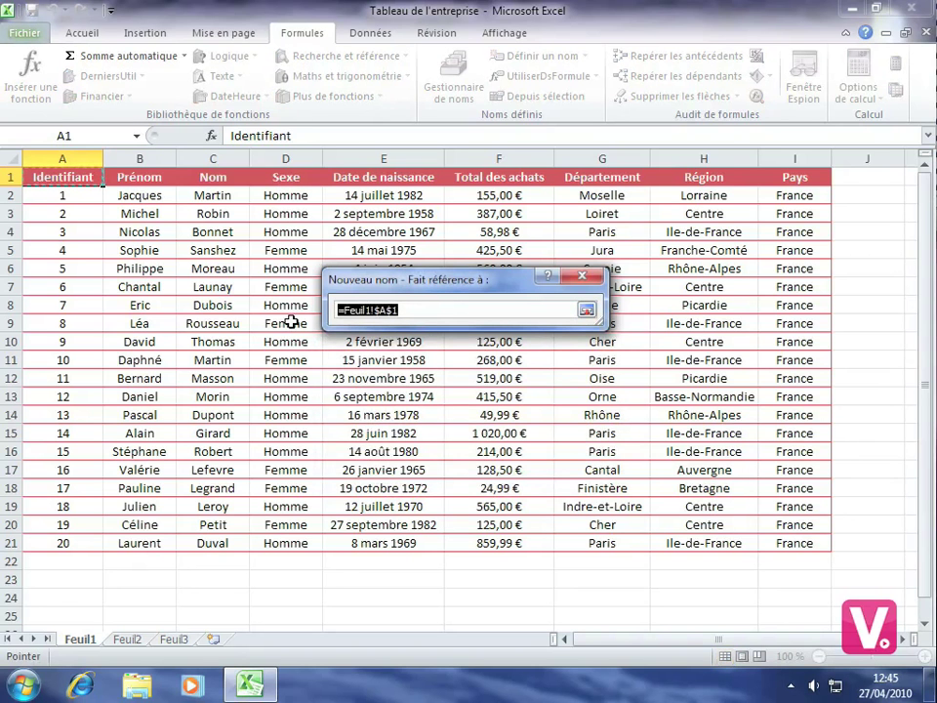
drag(138, 198, 143, 543)
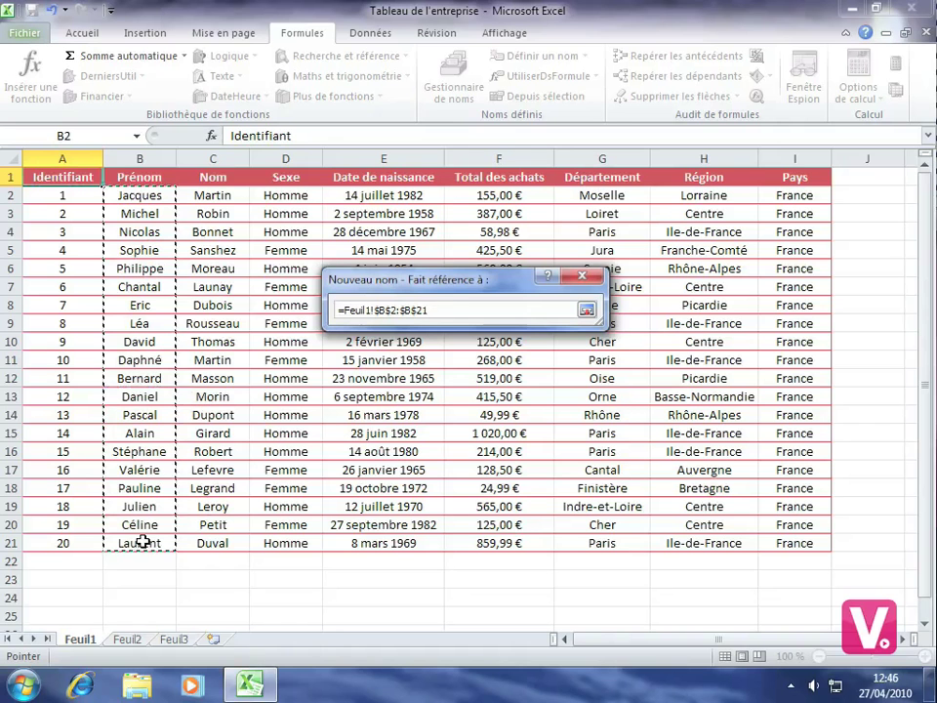
click(587, 310)
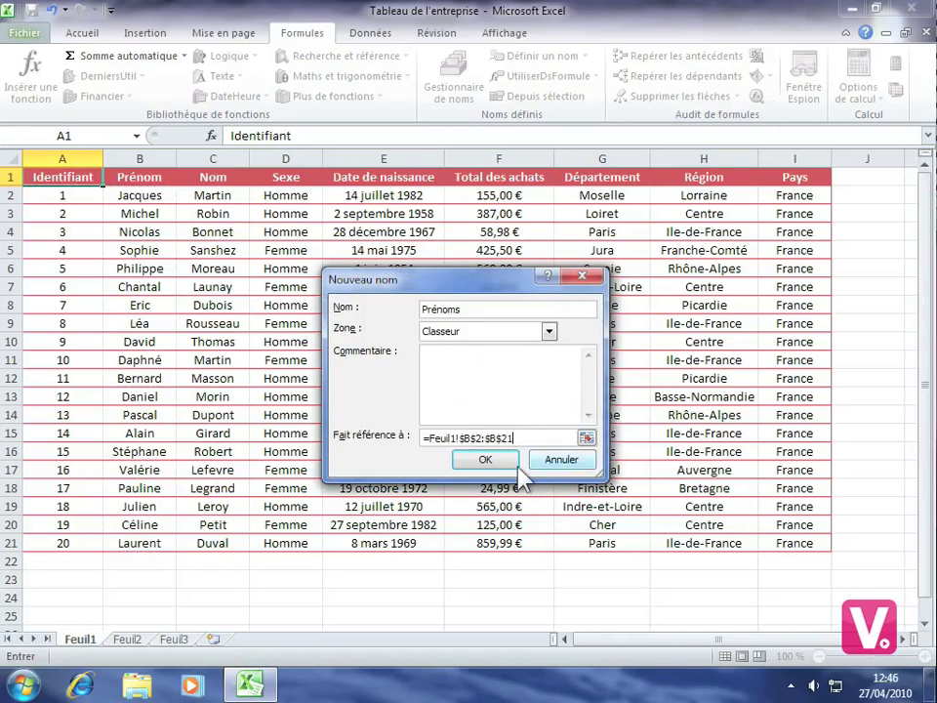
click(486, 459)
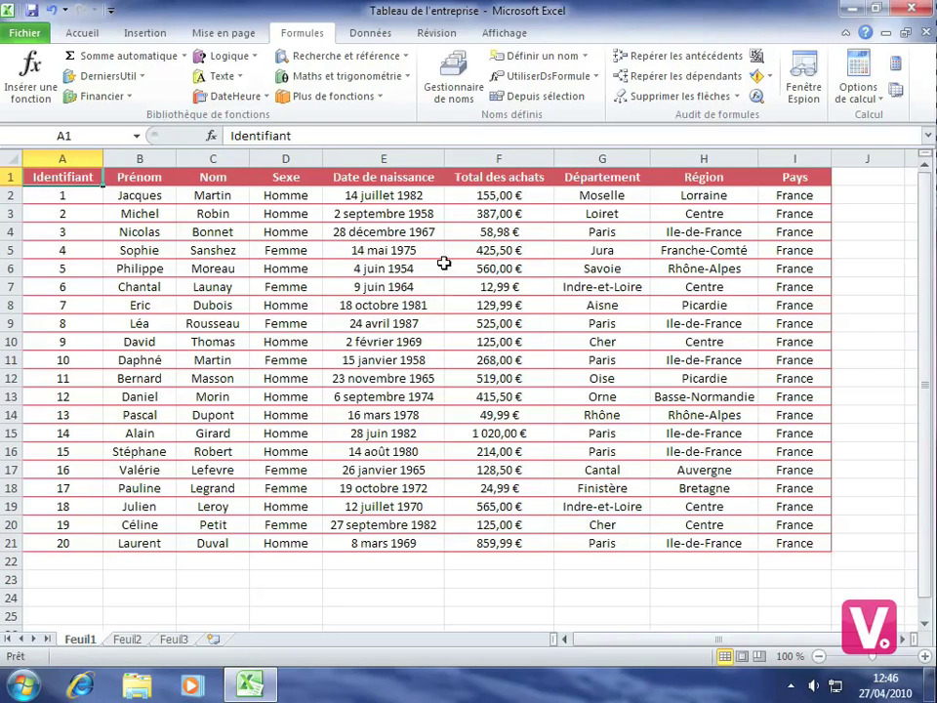
Step: Define a workbook-scoped name Achats that refers to the purchase totals in F2:F21 on Feuil1
click(544, 58)
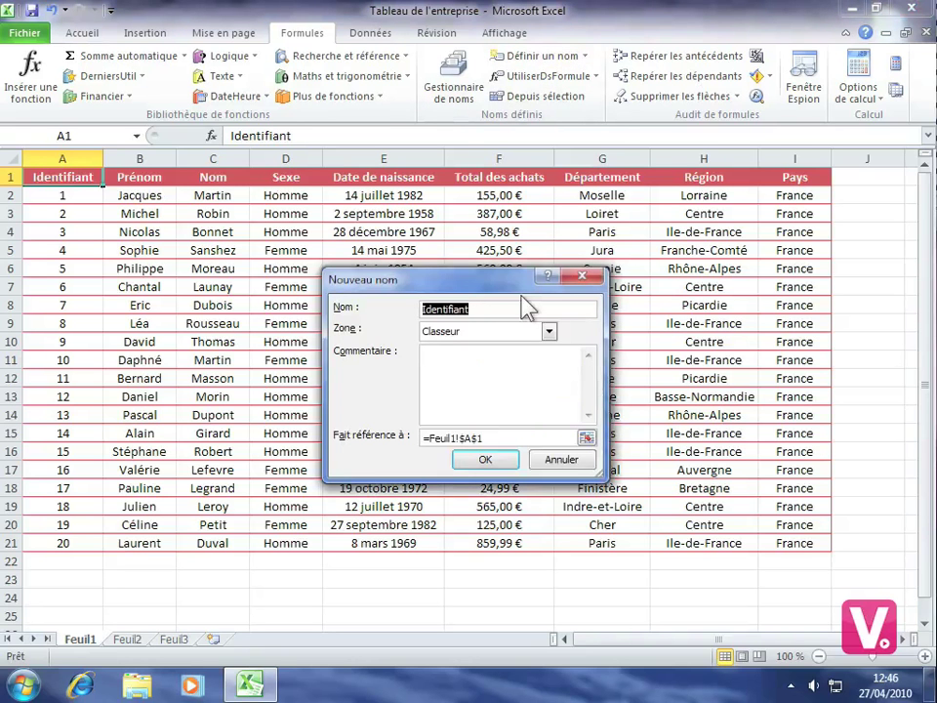
text(Achats)
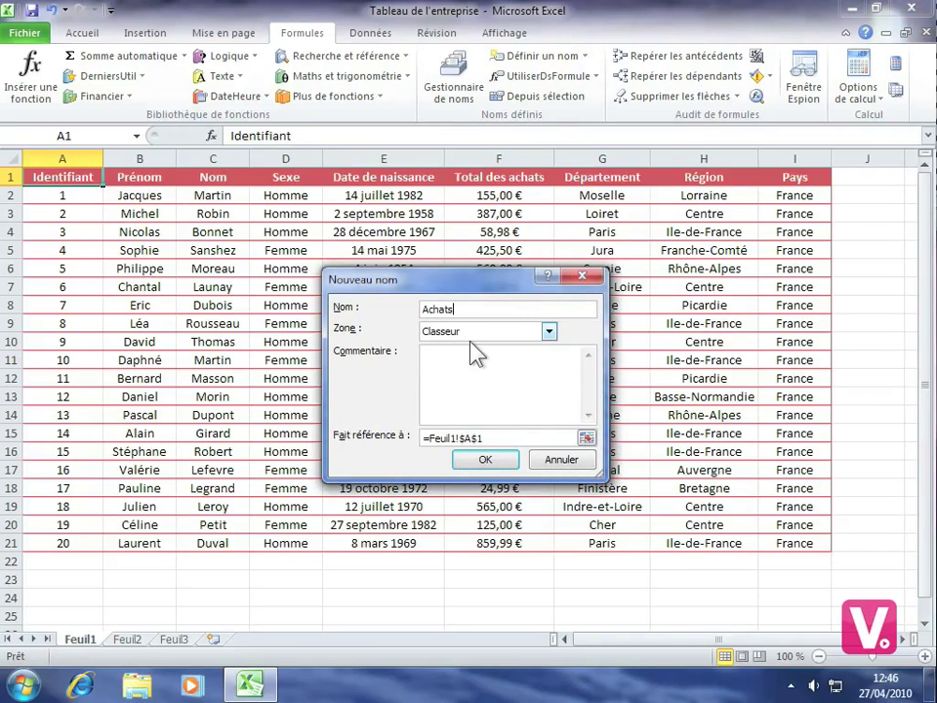
click(587, 439)
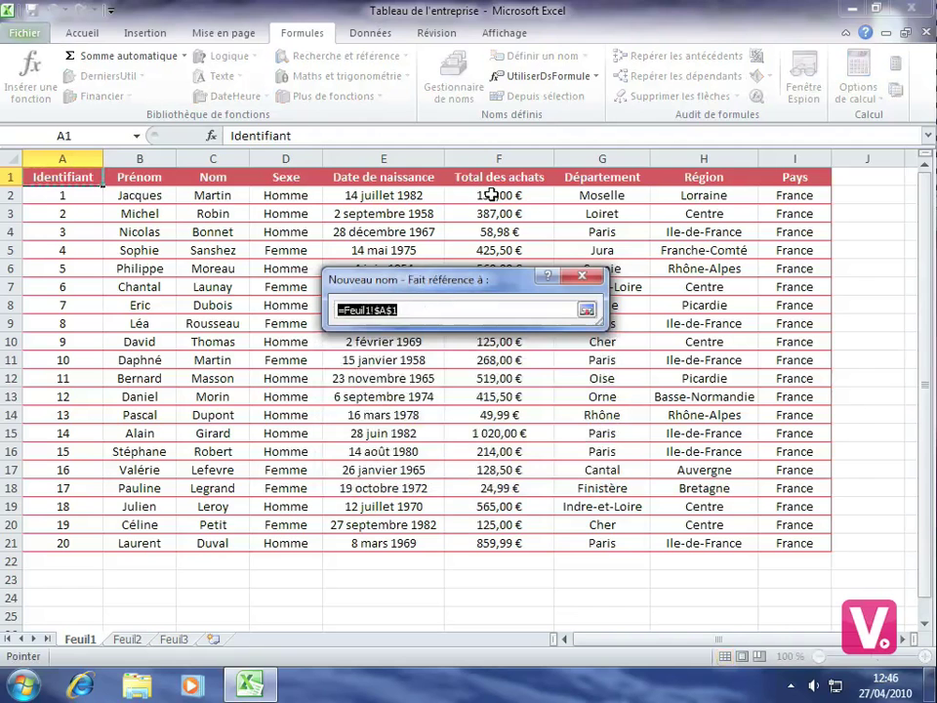
drag(491, 196, 479, 541)
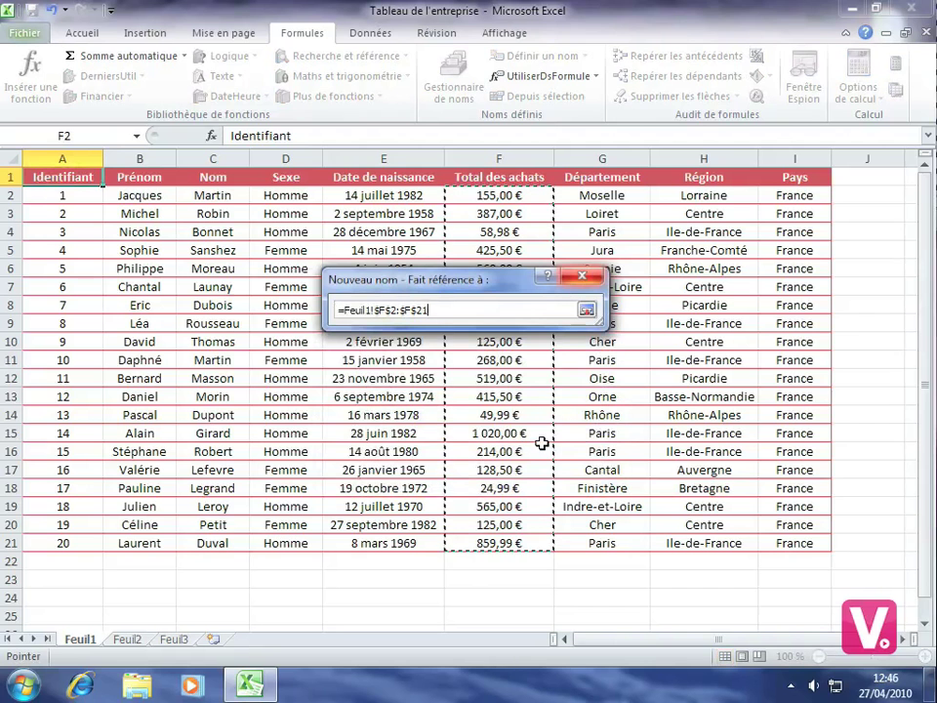
click(587, 310)
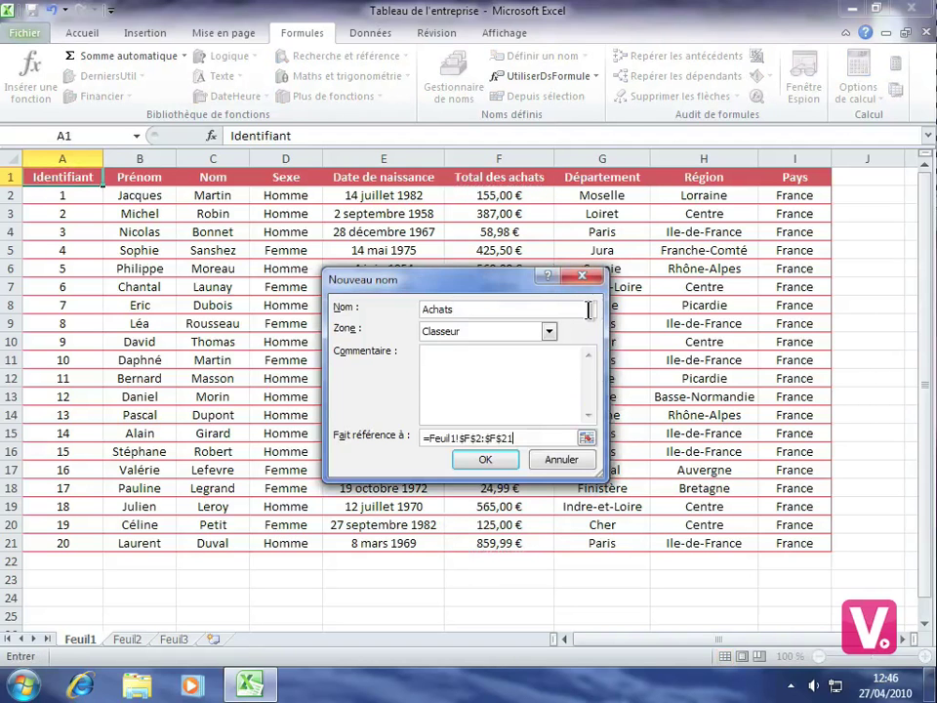
click(485, 459)
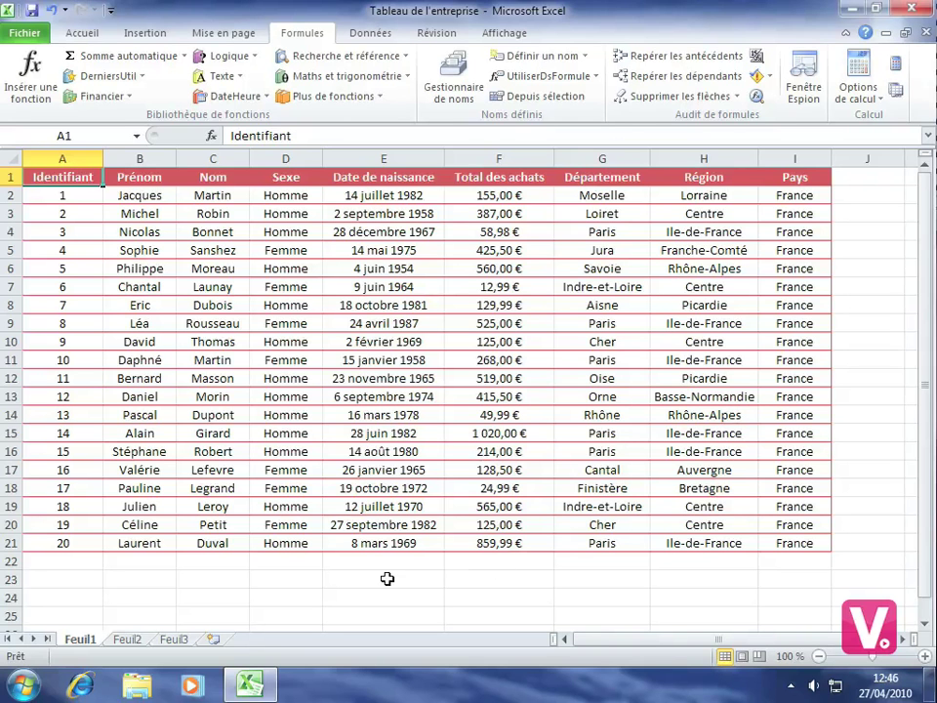
Step: Add a list-type (Liste) data validation with source =Prénoms to cell E23, and choose the third first name from its drop-down
click(341, 576)
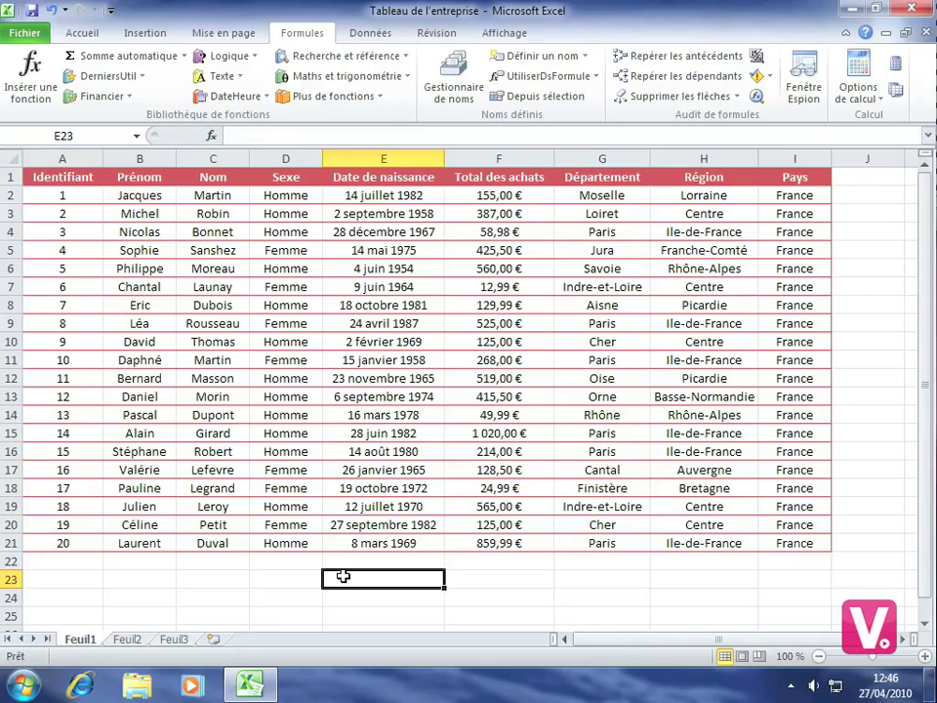
click(365, 36)
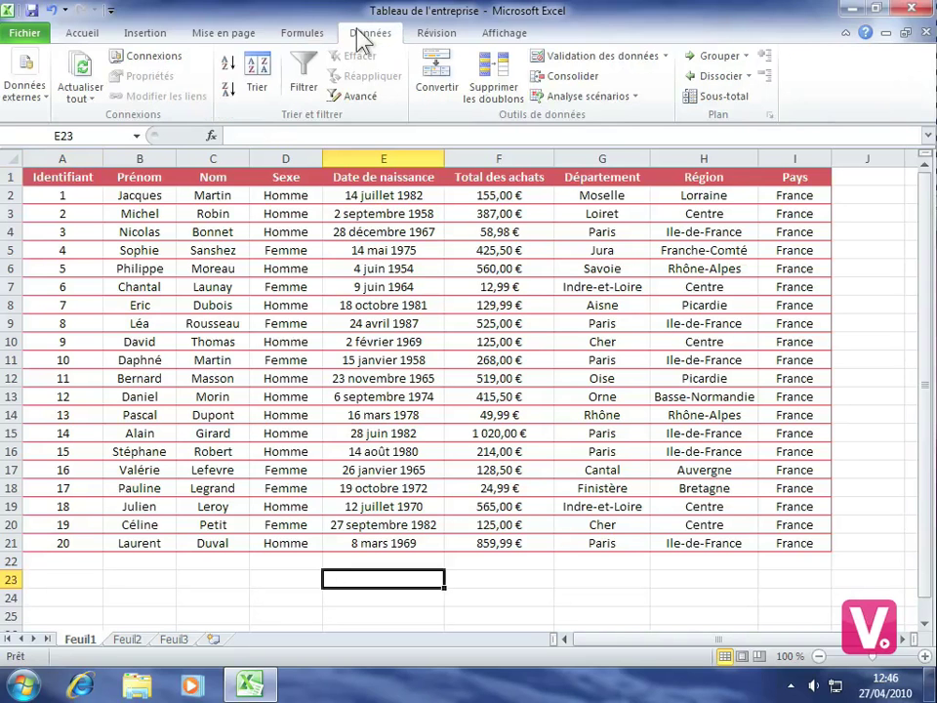
click(600, 57)
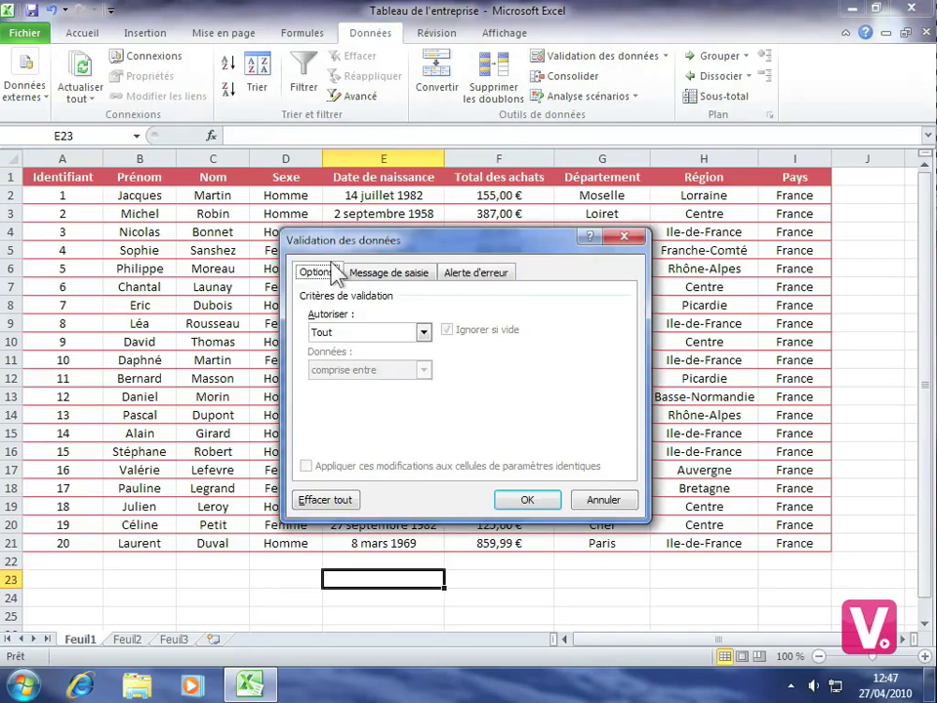
click(424, 333)
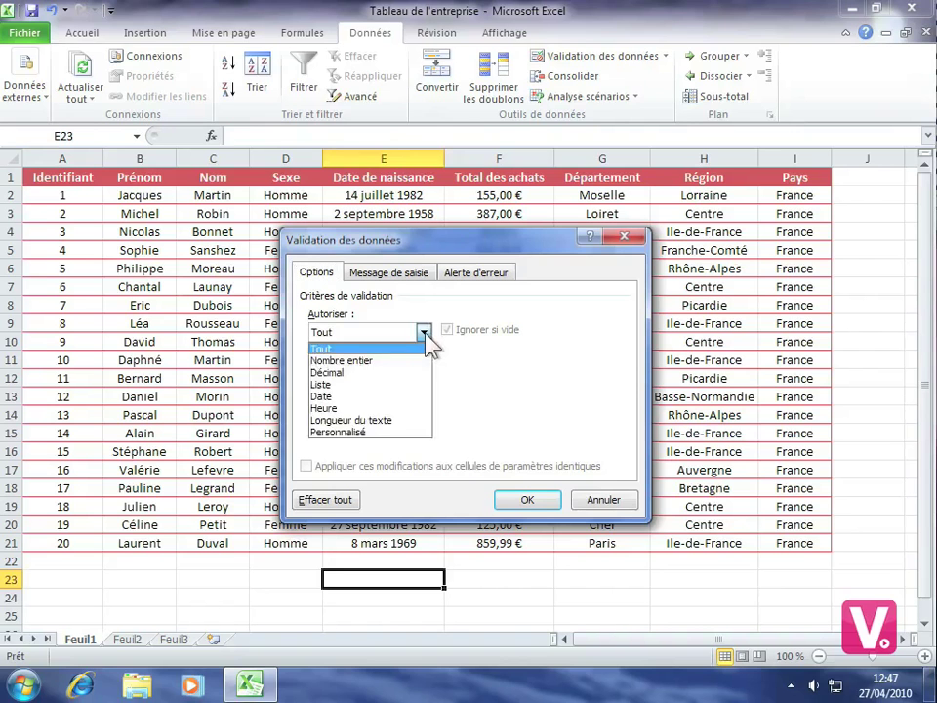
click(394, 384)
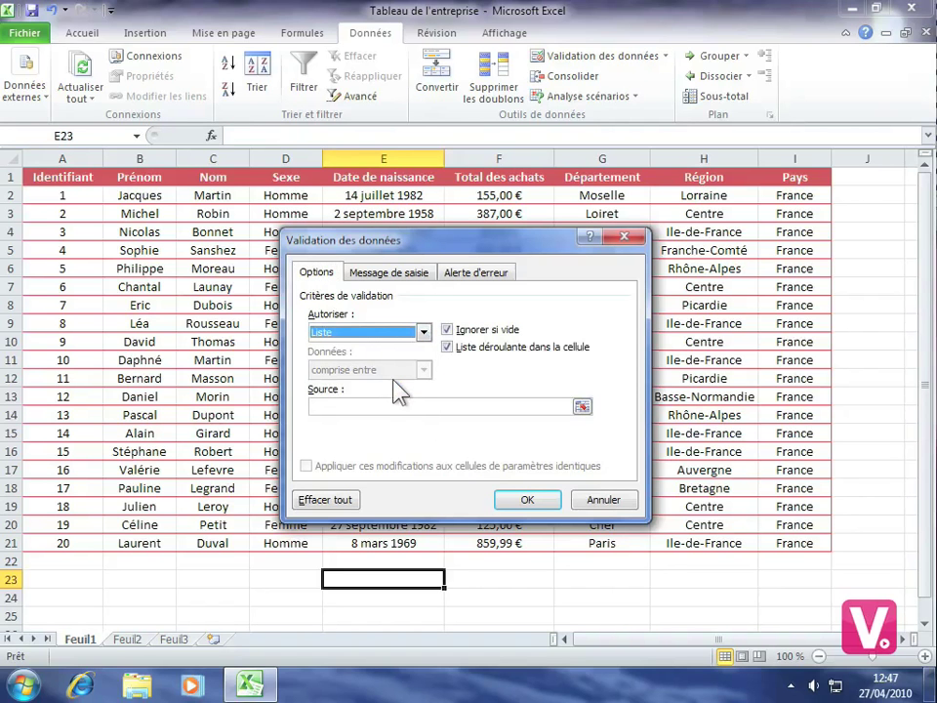
click(326, 406)
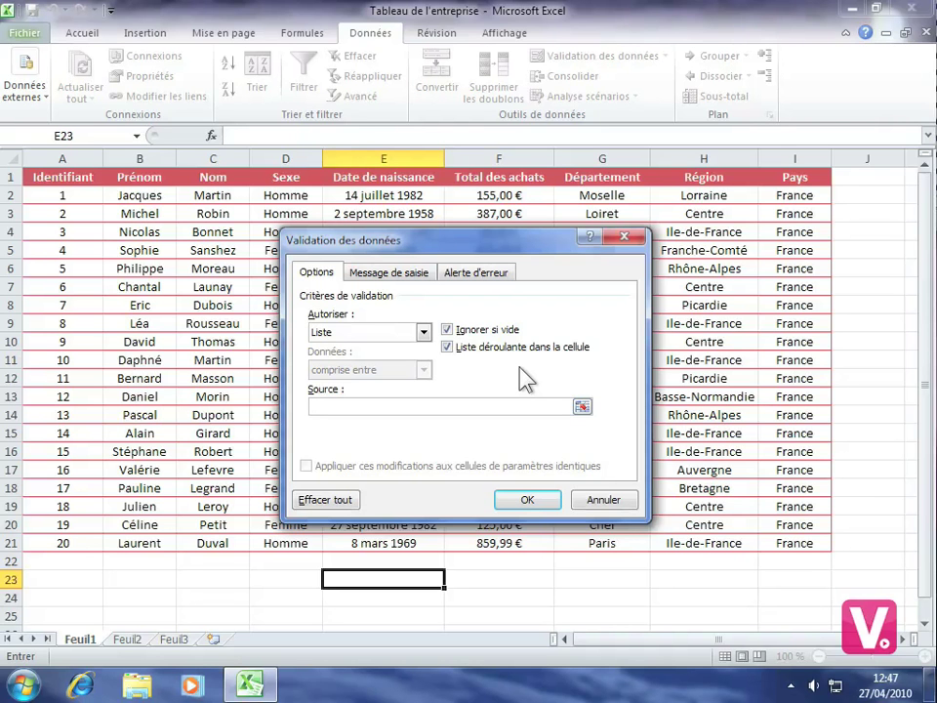
text(=)
text(Prénoms)
click(524, 501)
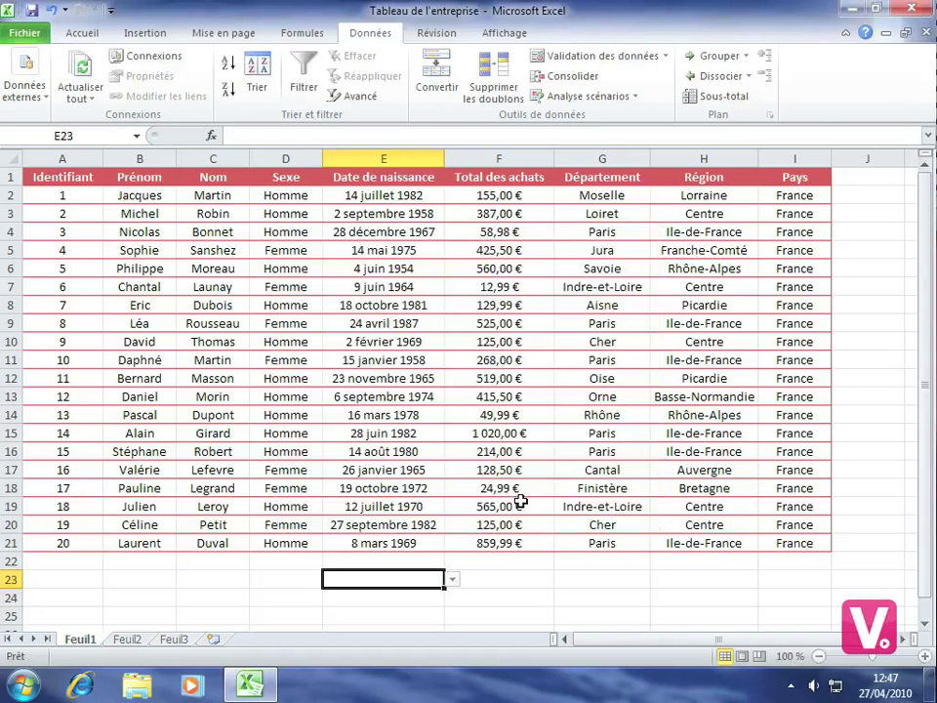
click(452, 580)
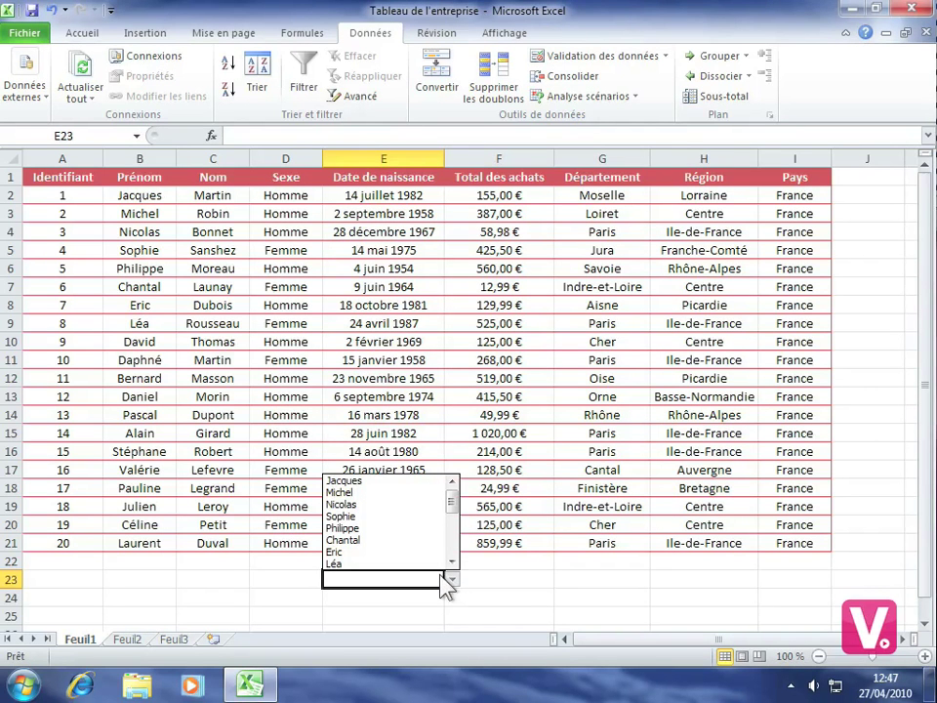
click(340, 504)
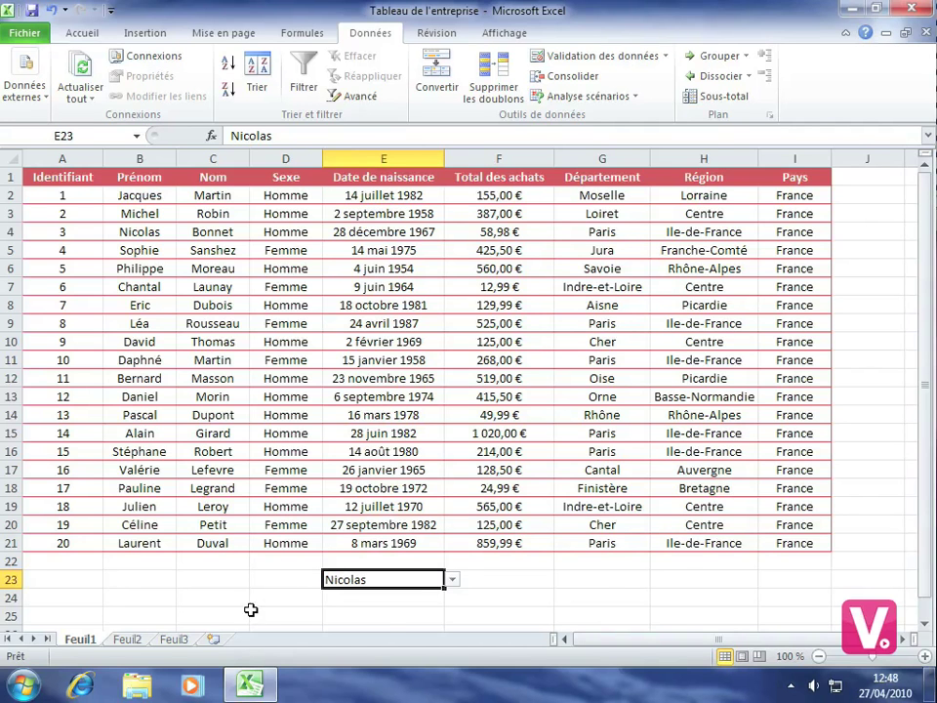
Step: On Feuil3, add a list-type (Liste) data validation with source =Achats to cell D5, and check its drop-down without choosing a value
click(174, 640)
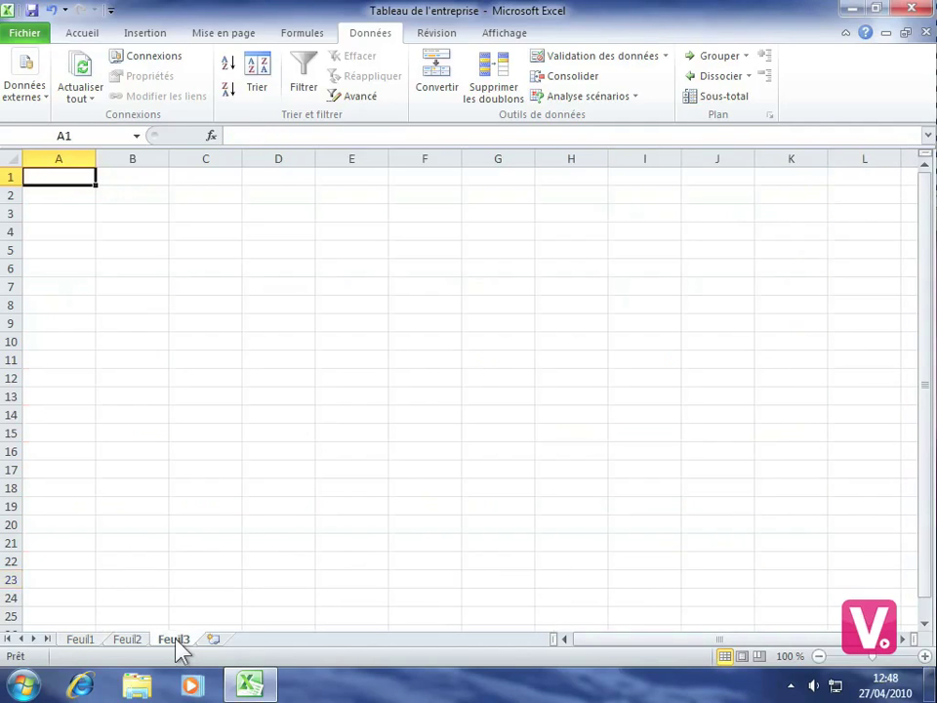
click(269, 253)
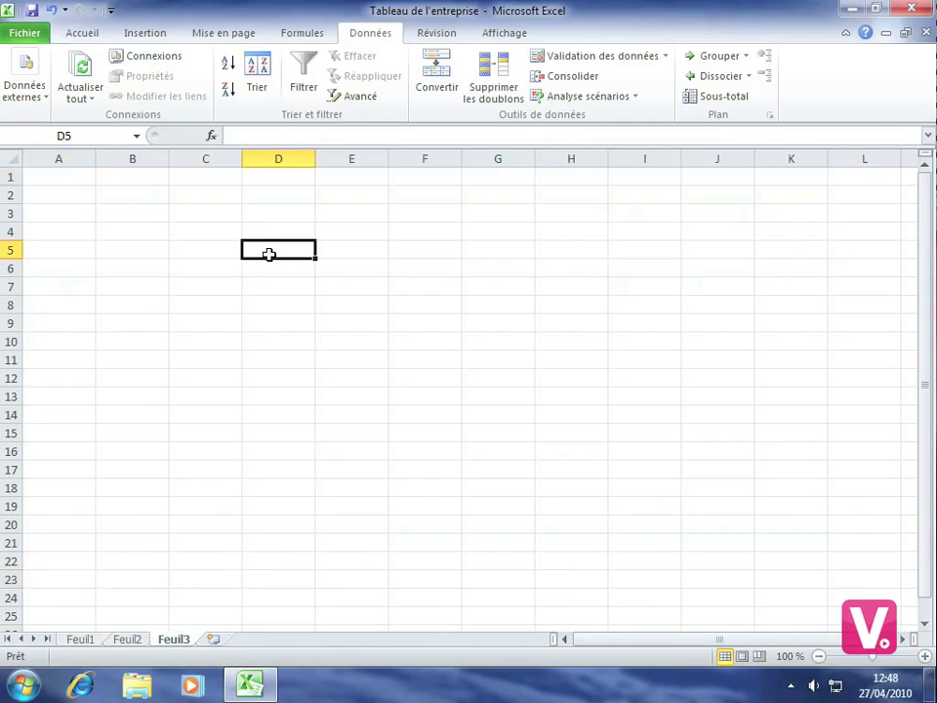
click(591, 59)
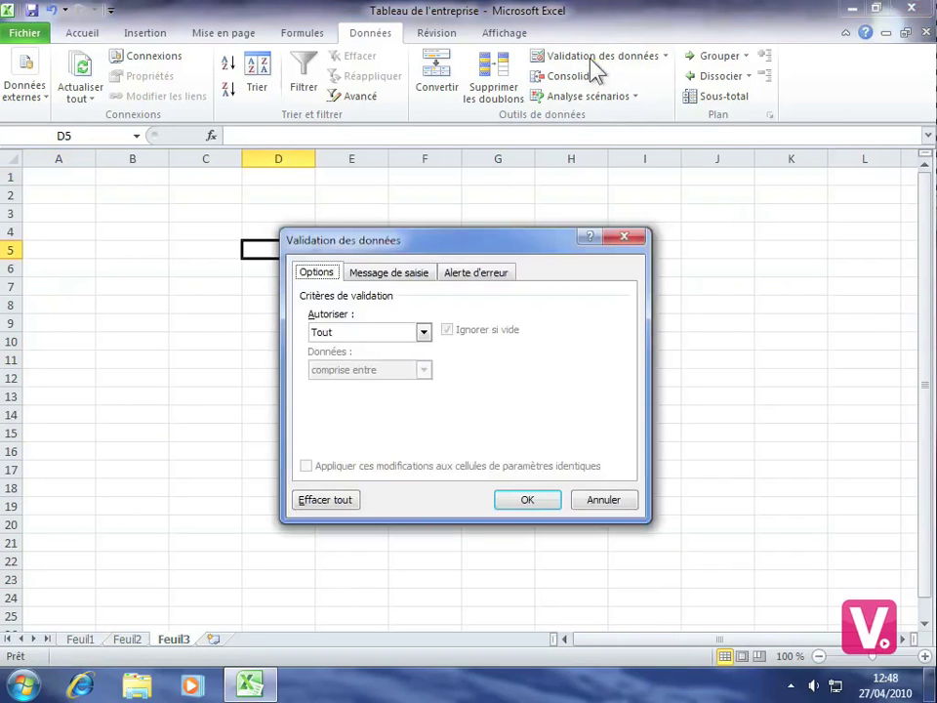
click(424, 332)
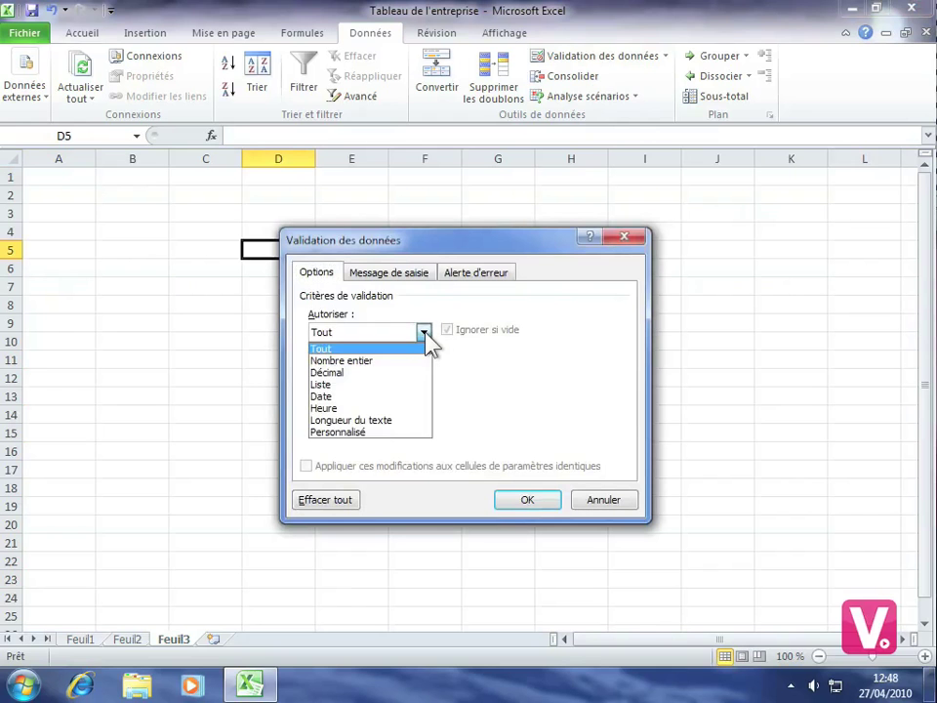
click(320, 386)
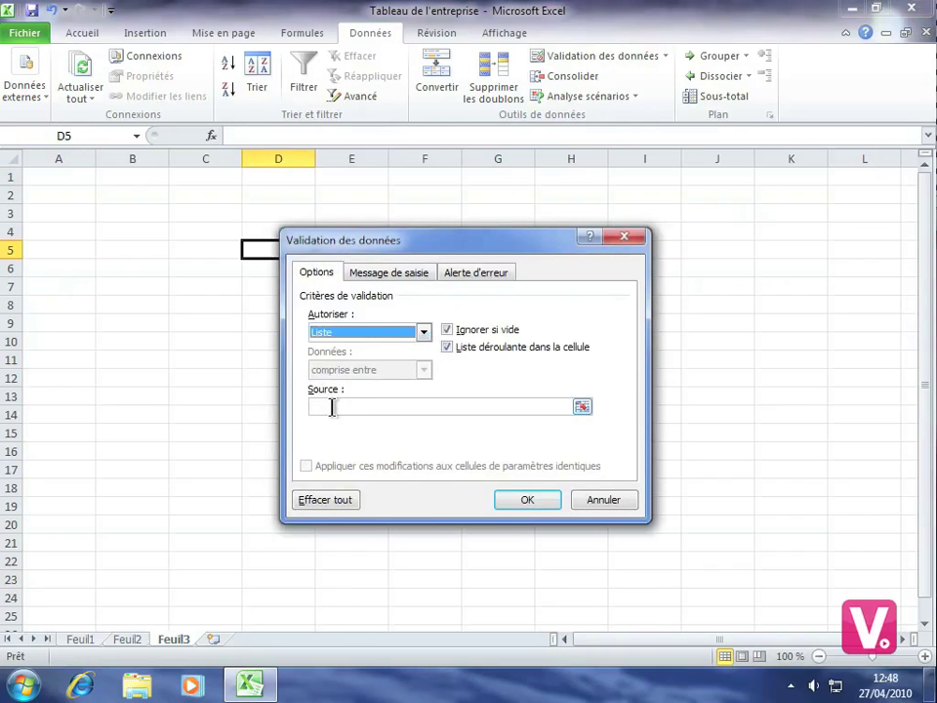
click(332, 407)
text(=)
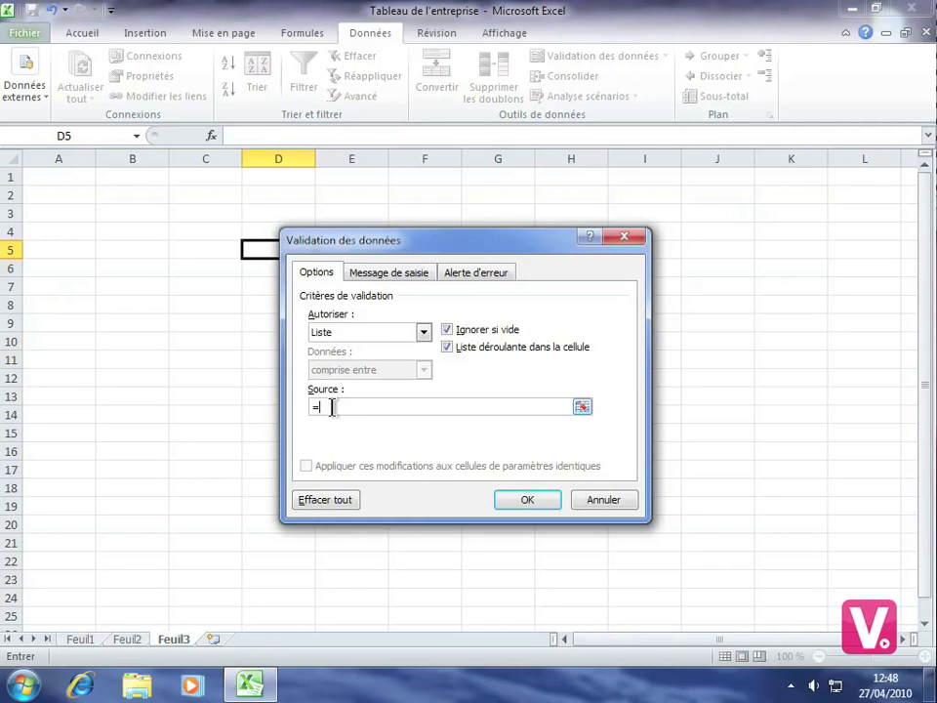
text(Achats)
click(514, 500)
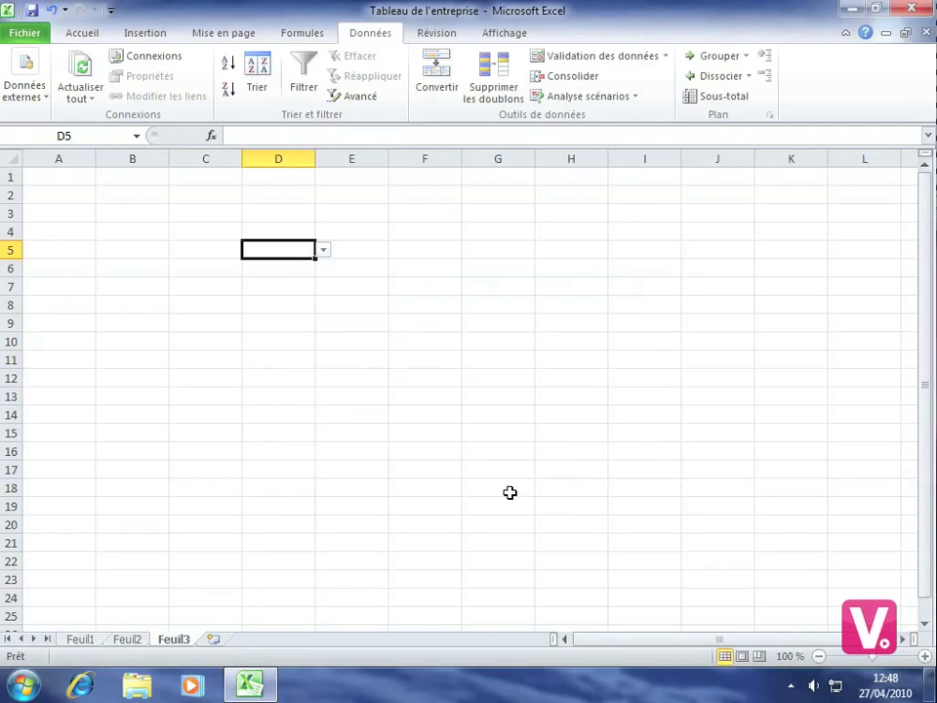
click(323, 251)
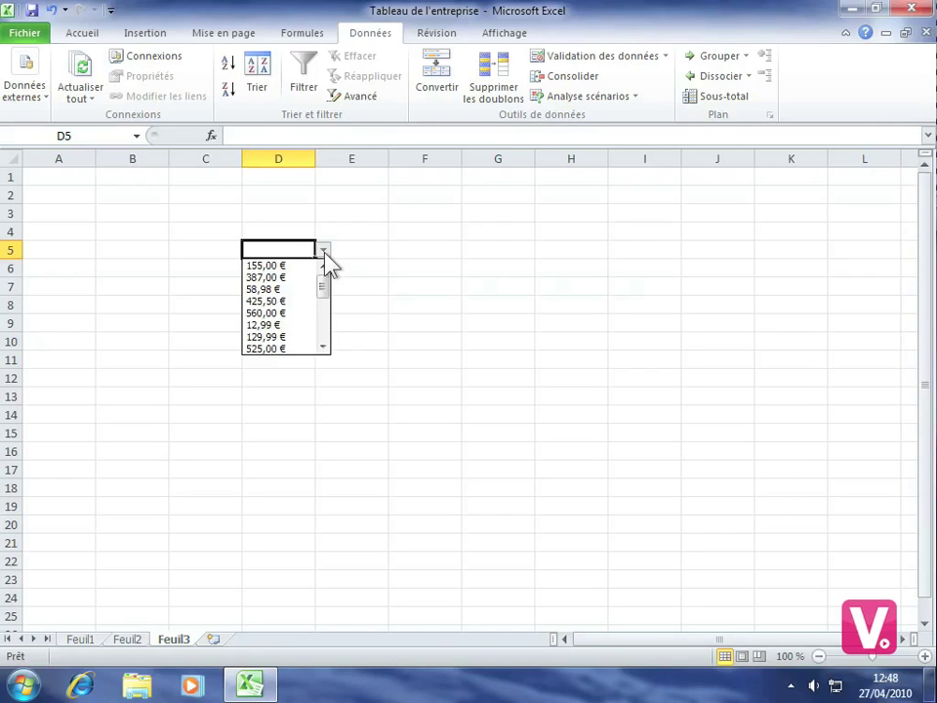
click(324, 253)
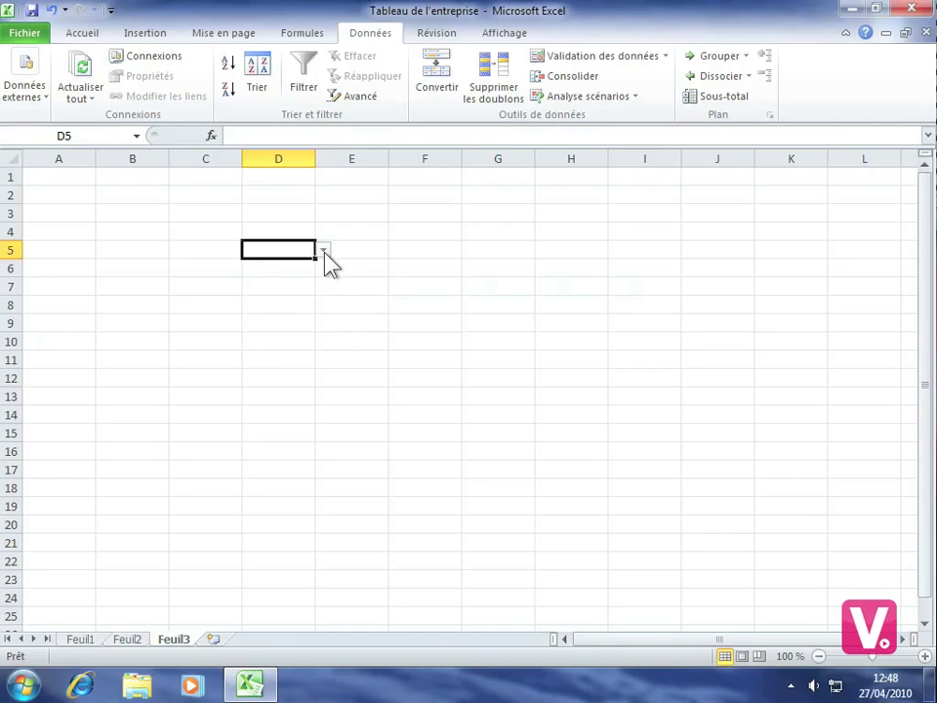